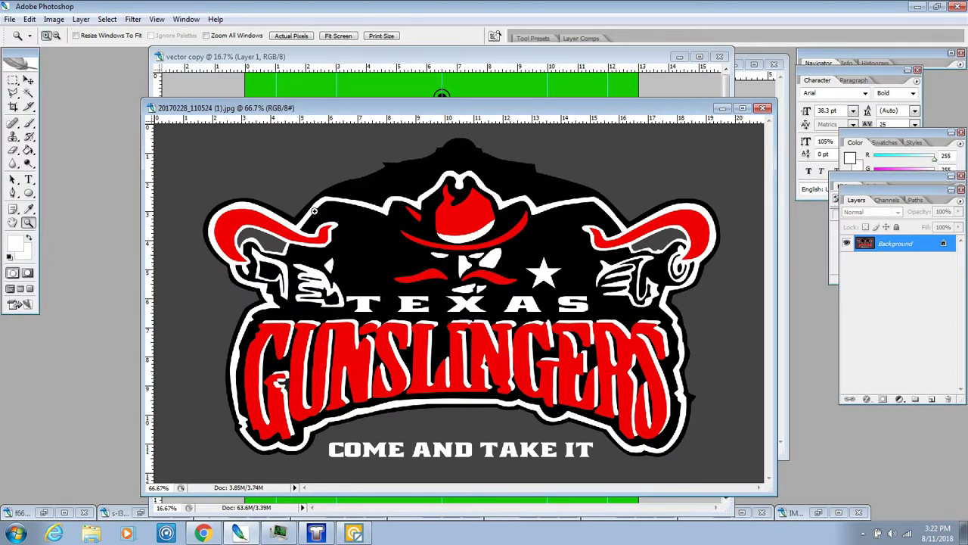
Select all white areas of the Texas Gunslingers logo with the Magic Wand and copy them to a new layer
{"action": "left_click", "coordinate": [335, 242]}
{"action": "left_click", "coordinate": [405, 254]}
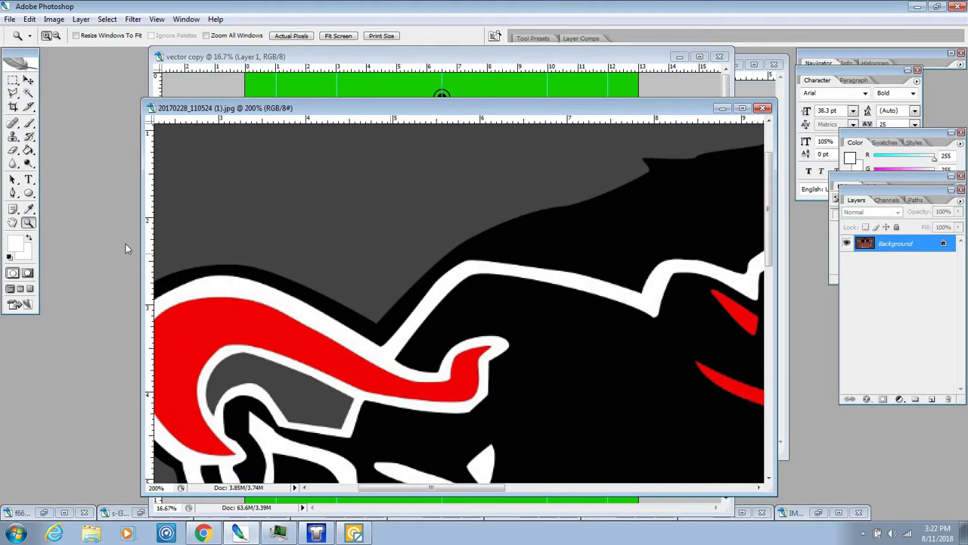
{"action": "left_click", "coordinate": [57, 36]}
{"action": "left_click", "coordinate": [330, 221]}
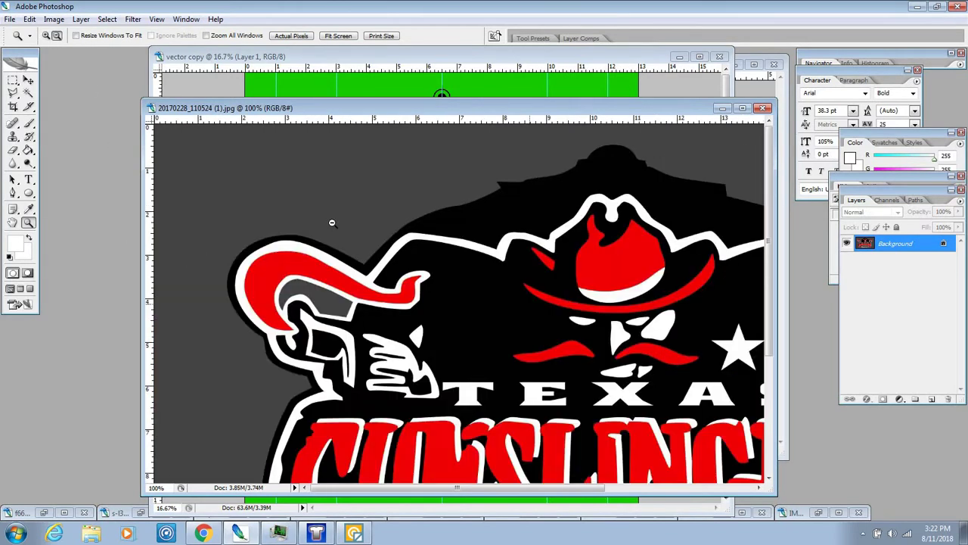
{"action": "left_click", "coordinate": [330, 220]}
{"action": "left_click", "coordinate": [28, 93]}
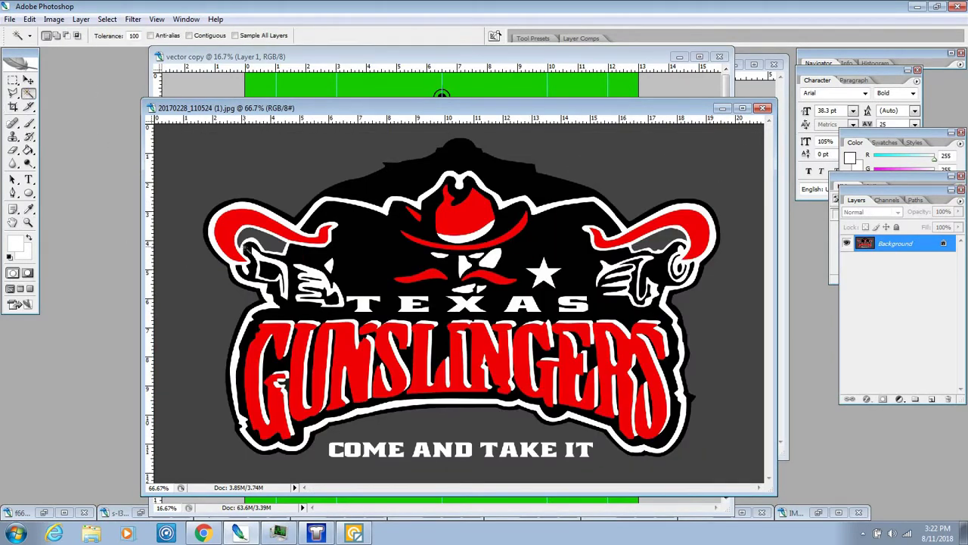
{"action": "left_click", "coordinate": [244, 206]}
{"action": "right_click", "coordinate": [244, 206]}
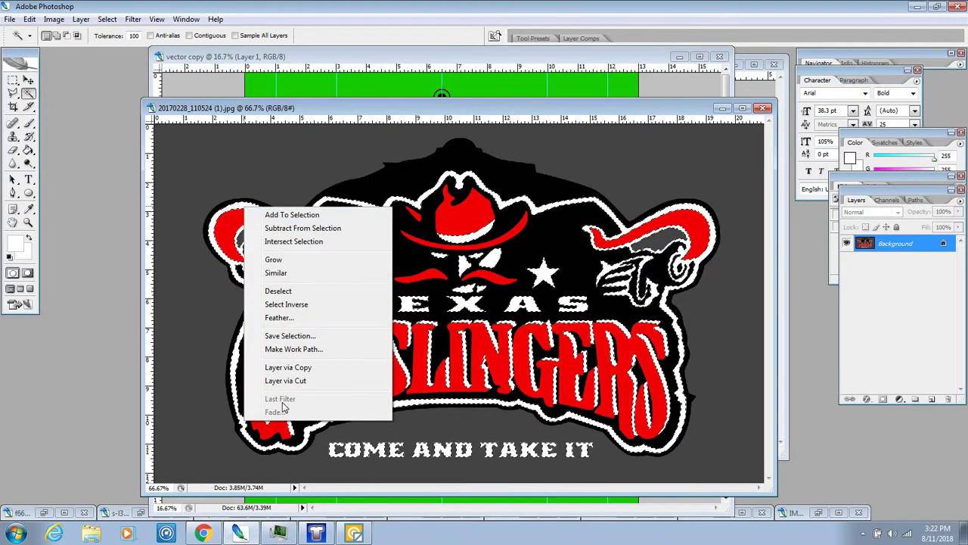
{"action": "left_click", "coordinate": [288, 367]}
Move the white artwork layer into the vector copy document and scale it to about 272%, spanning most of the page width
{"action": "key", "text": "v"}
{"action": "left_click_drag", "start_coordinate": [248, 244], "coordinate": [340, 185]}
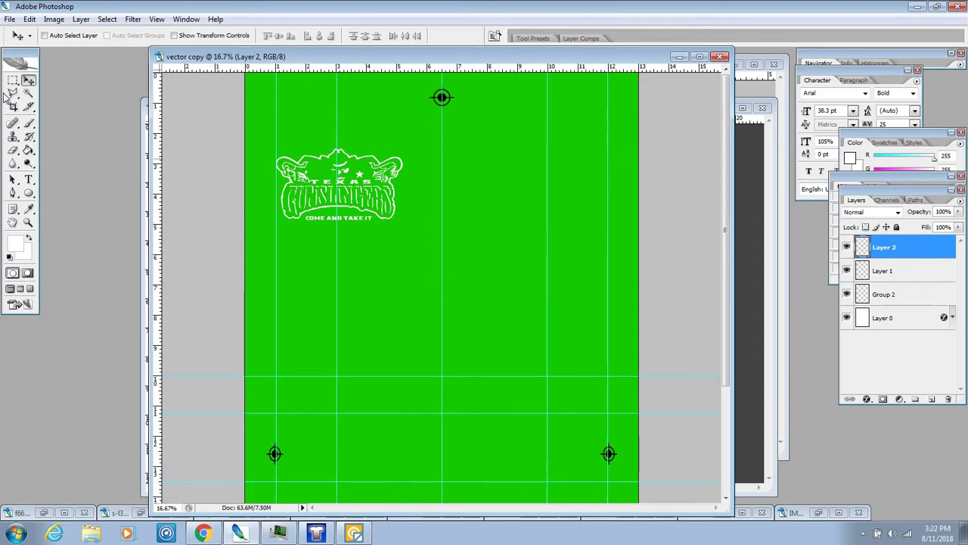
{"action": "left_click", "coordinate": [29, 19]}
{"action": "mouse_move", "coordinate": [76, 223]}
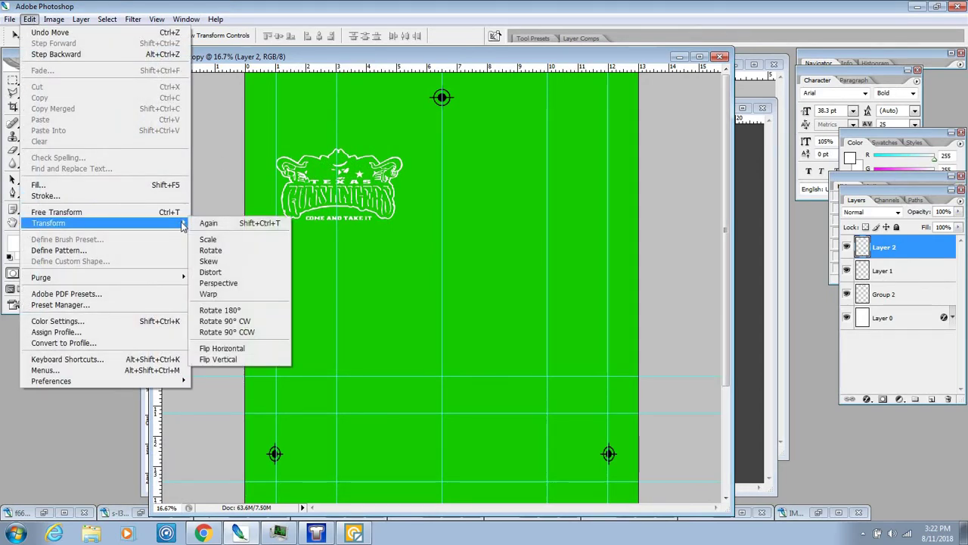
{"action": "left_click", "coordinate": [208, 239]}
{"action": "left_click_drag", "start_coordinate": [403, 220], "coordinate": [621, 344]}
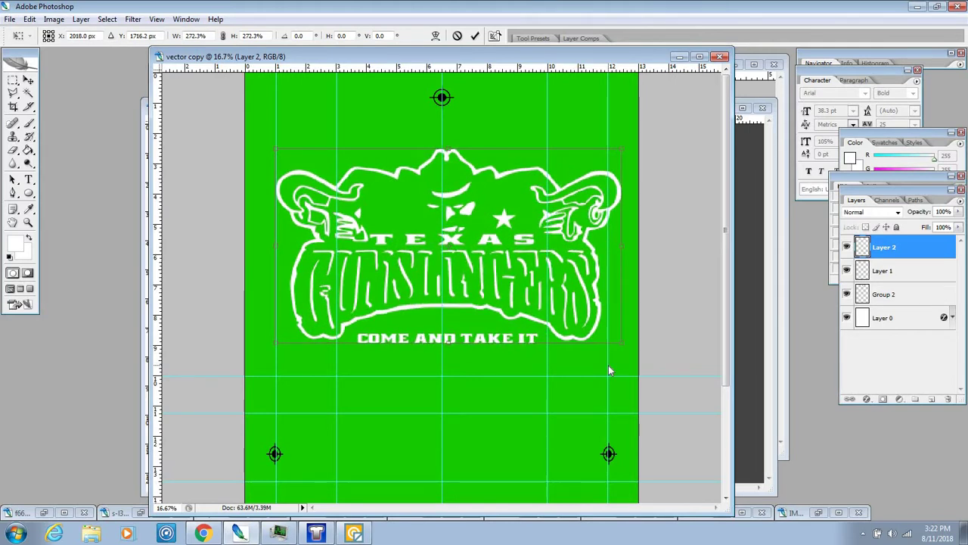
{"action": "key", "text": "Return"}
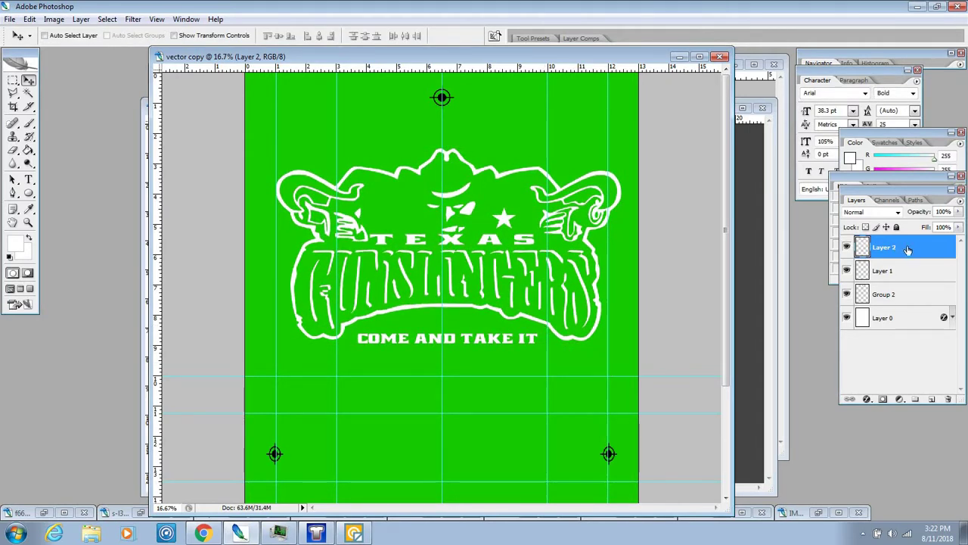
Apply a red Color Overlay at 100% opacity to the logo outline layer
{"action": "double_click", "coordinate": [908, 249]}
{"action": "left_click", "coordinate": [454, 369]}
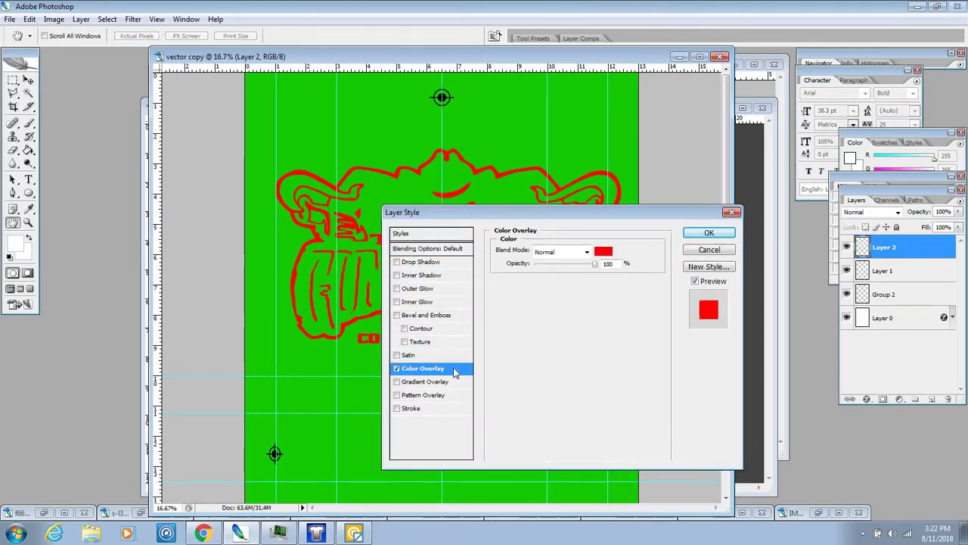
{"action": "left_click", "coordinate": [688, 234]}
Examine the edge quality of the enlarged red logo outline around the horn, hand and lettering
{"action": "left_click", "coordinate": [28, 222]}
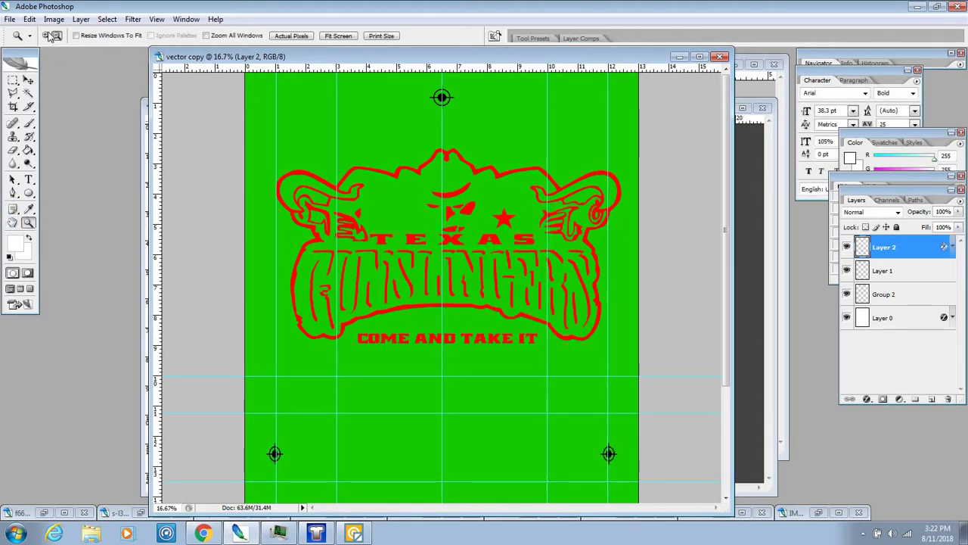
{"action": "left_click", "coordinate": [340, 224]}
{"action": "left_click", "coordinate": [340, 225]}
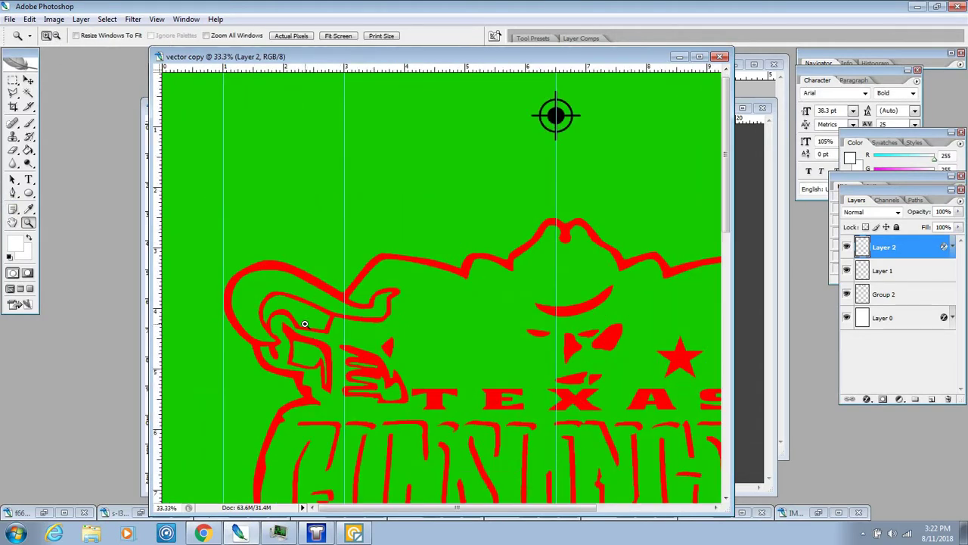
{"action": "left_click", "coordinate": [304, 324]}
{"action": "left_click", "coordinate": [309, 324]}
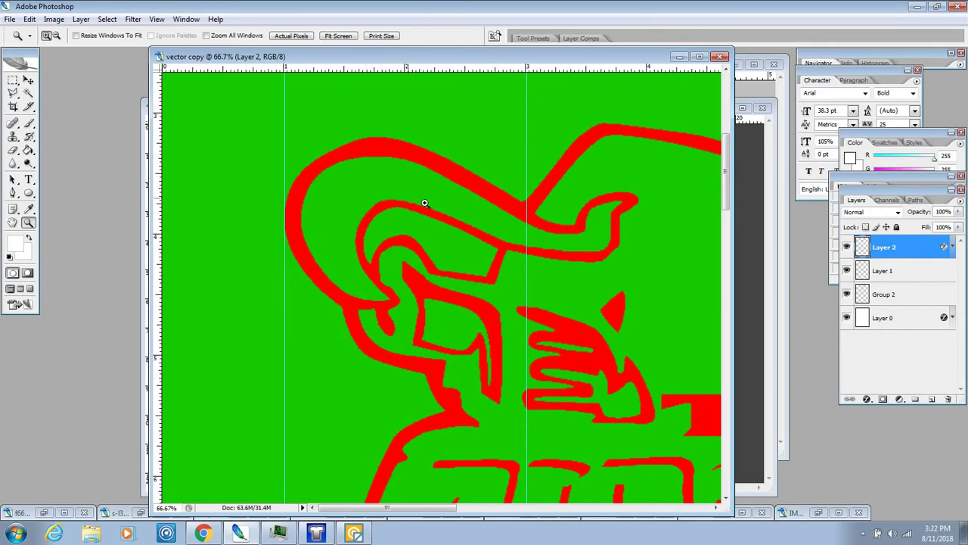
{"action": "scroll", "coordinate": [567, 352], "scroll_direction": "down", "scroll_amount": 1}
{"action": "scroll", "coordinate": [563, 363], "scroll_direction": "down", "scroll_amount": 5}
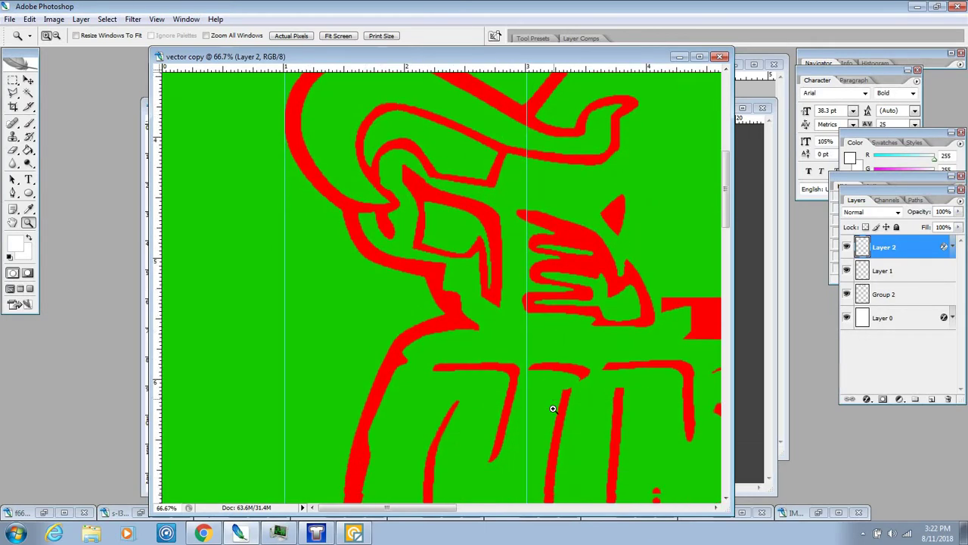
{"action": "left_click_drag", "start_coordinate": [371, 507], "coordinate": [439, 519]}
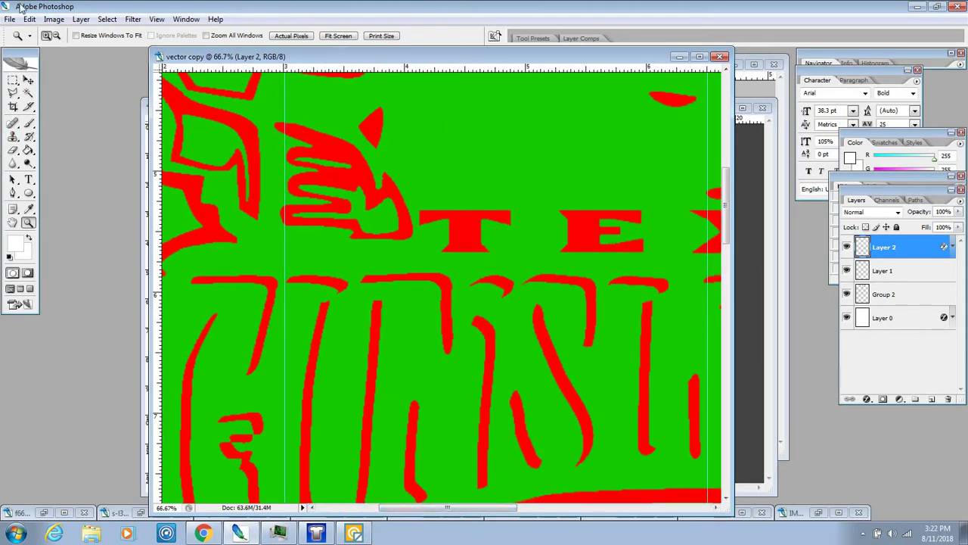
{"action": "left_click", "coordinate": [56, 35]}
{"action": "left_click", "coordinate": [393, 225]}
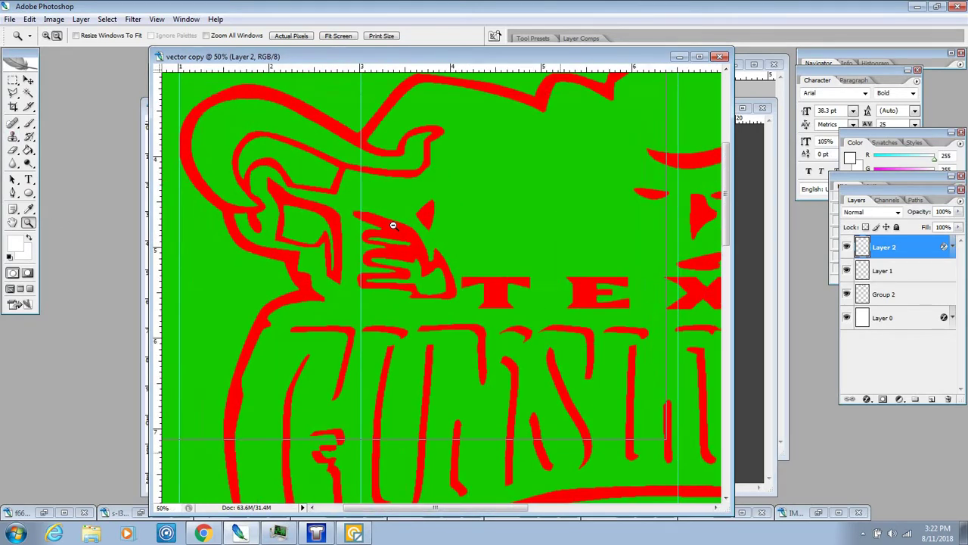
{"action": "left_click", "coordinate": [393, 226]}
{"action": "left_click", "coordinate": [394, 226]}
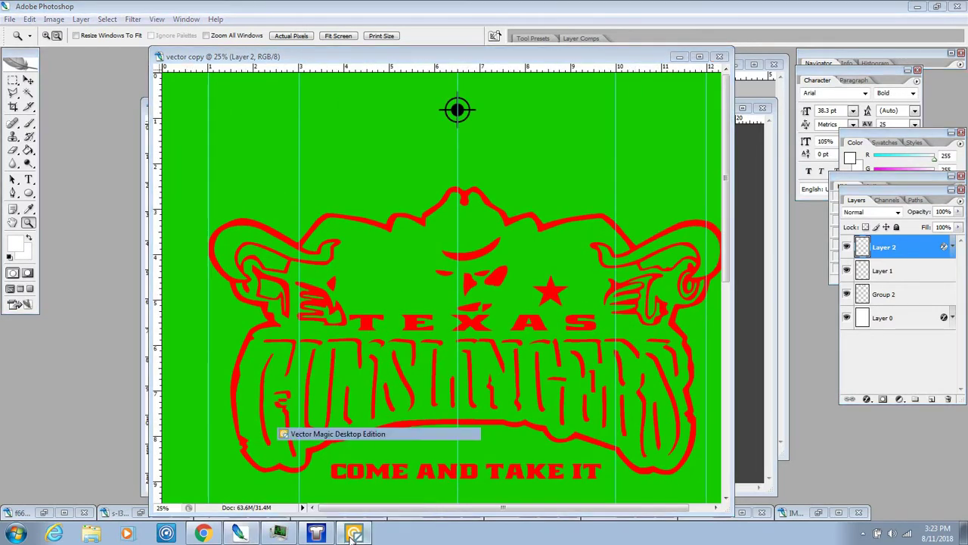
Switch to Vector Magic and open the image 20170228_110524 (1).jpg from the gunslingers folder
{"action": "left_click", "coordinate": [367, 535]}
{"action": "left_click", "coordinate": [822, 92]}
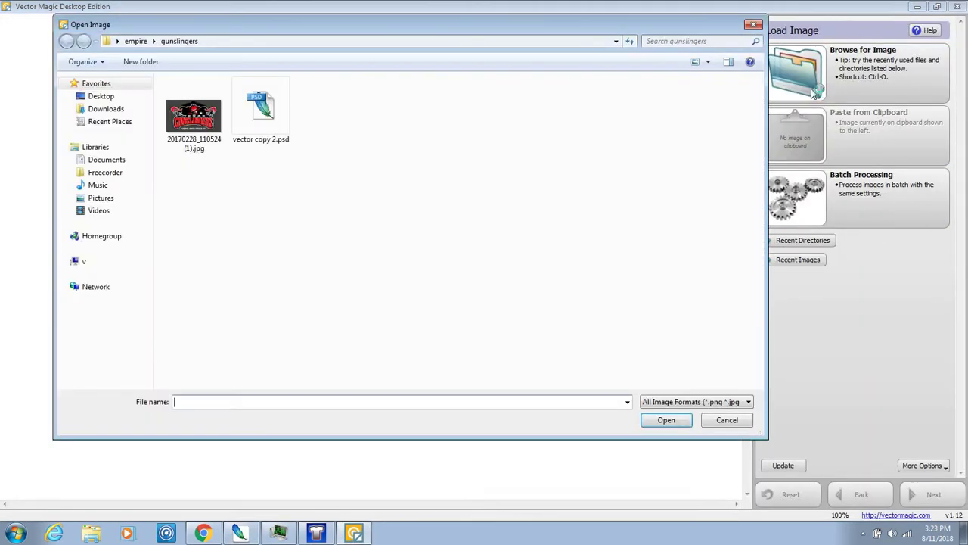
{"action": "left_click", "coordinate": [208, 112]}
{"action": "double_click", "coordinate": [209, 112]}
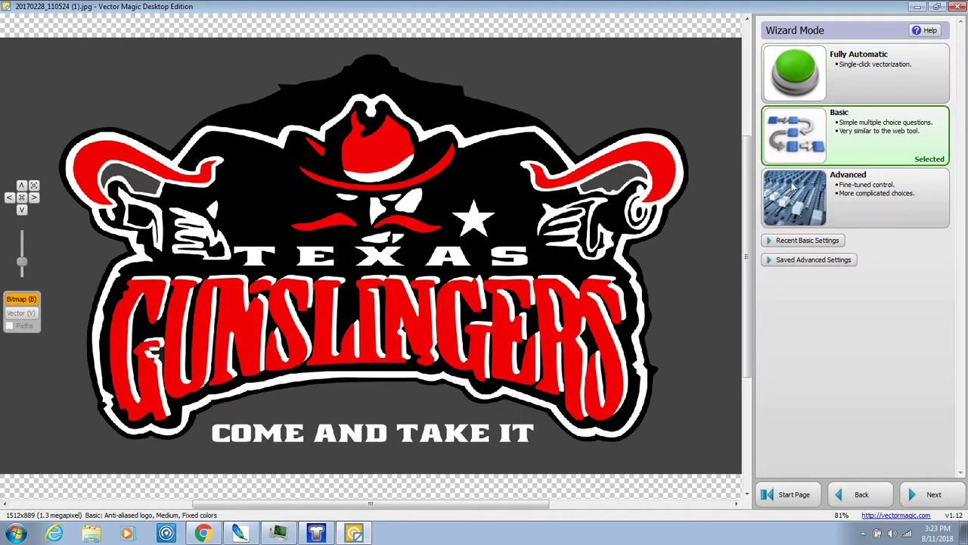
Set up Basic vectorization as a logo with blended edges, Medium input quality and Fixed Colors
{"action": "left_click", "coordinate": [934, 495]}
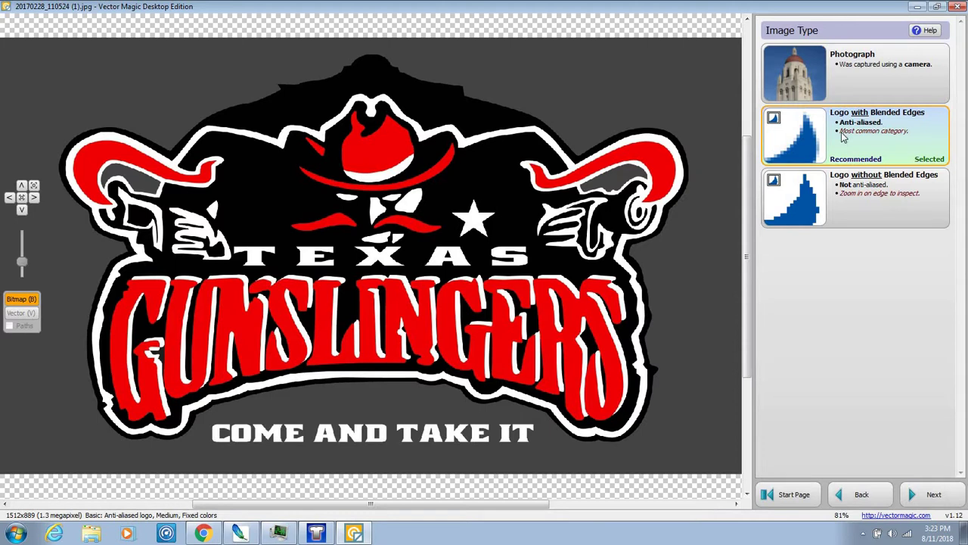
{"action": "left_click", "coordinate": [921, 496]}
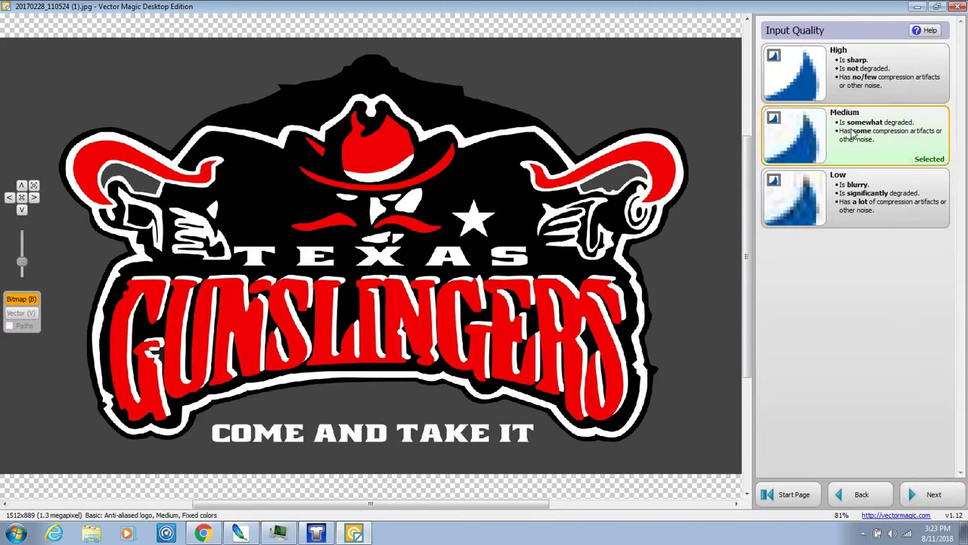
{"action": "left_click", "coordinate": [936, 497]}
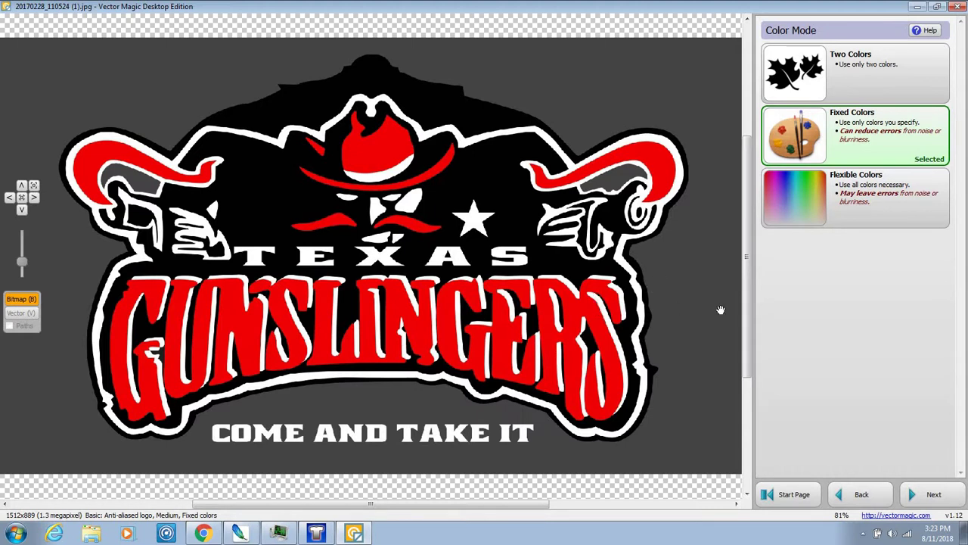
{"action": "left_click", "coordinate": [938, 498]}
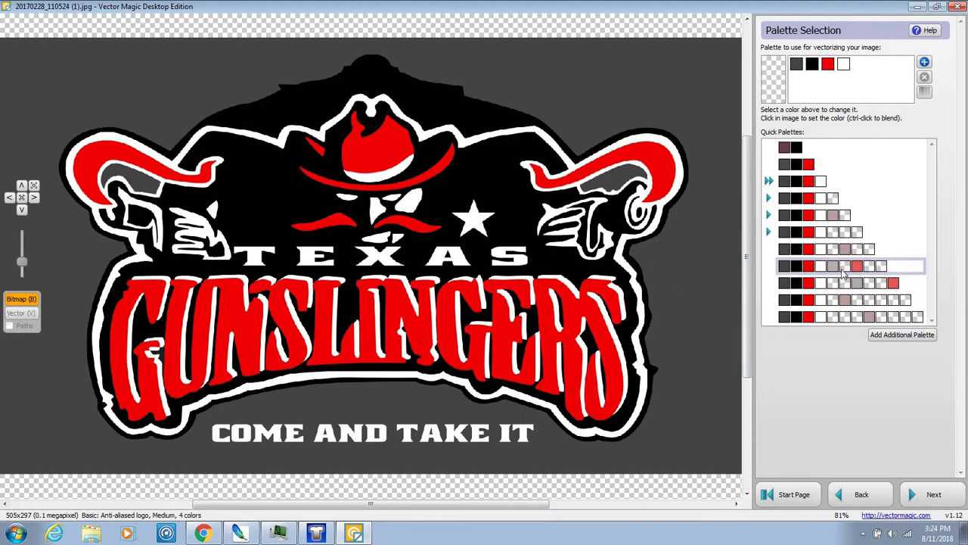
Choose the four-color palette of dark gray, black, red and white, and start vectorizing the logo
{"action": "left_click", "coordinate": [852, 215]}
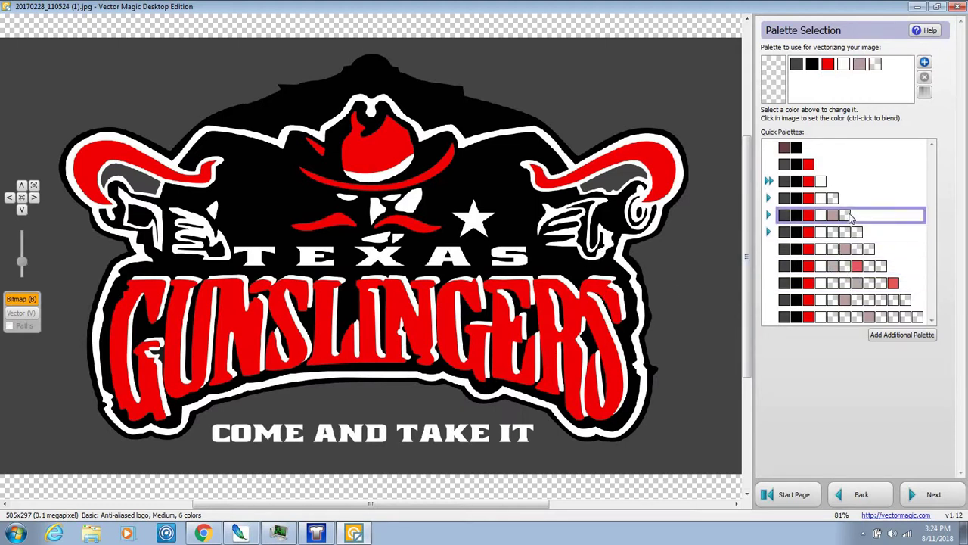
{"action": "left_click", "coordinate": [849, 181]}
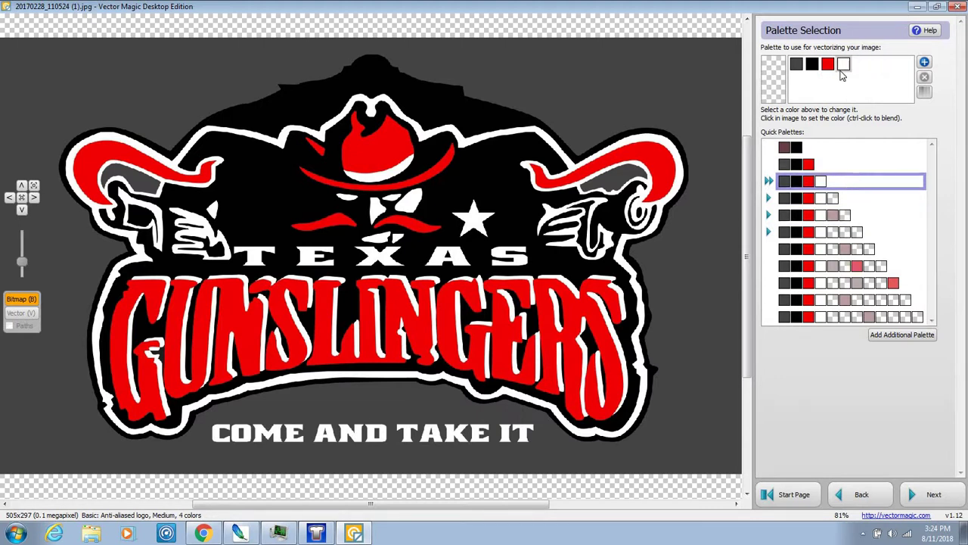
{"action": "left_click", "coordinate": [925, 495]}
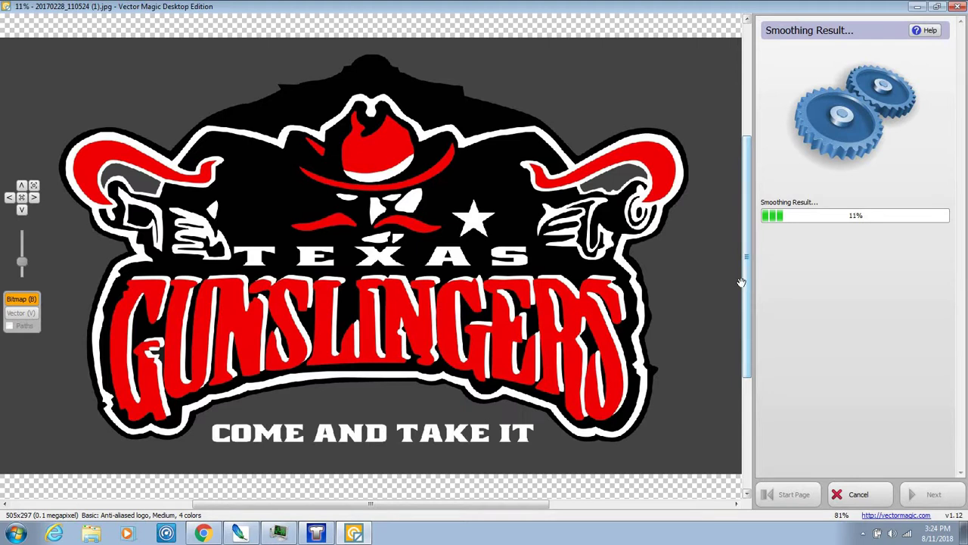
Inspect the bitmap logo's edges up close around the horn, hat, face and lettering while the vectorization runs
{"action": "scroll", "coordinate": [359, 157], "scroll_direction": "up", "scroll_amount": 1}
{"action": "scroll", "coordinate": [305, 162], "scroll_direction": "up", "scroll_amount": 1}
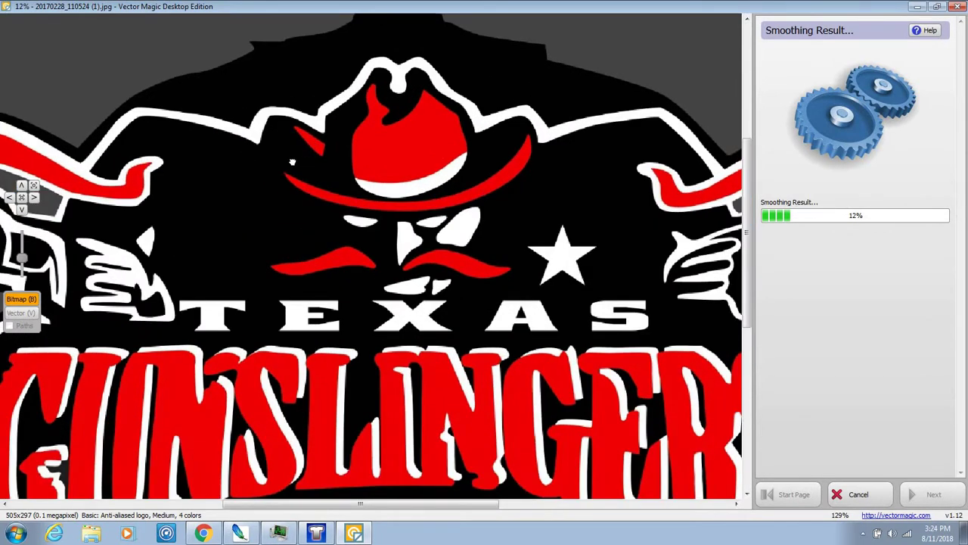
{"action": "scroll", "coordinate": [292, 163], "scroll_direction": "up", "scroll_amount": 1}
{"action": "scroll", "coordinate": [394, 165], "scroll_direction": "up", "scroll_amount": 1}
{"action": "scroll", "coordinate": [394, 164], "scroll_direction": "up", "scroll_amount": 2}
{"action": "left_click_drag", "start_coordinate": [310, 138], "coordinate": [545, 216]}
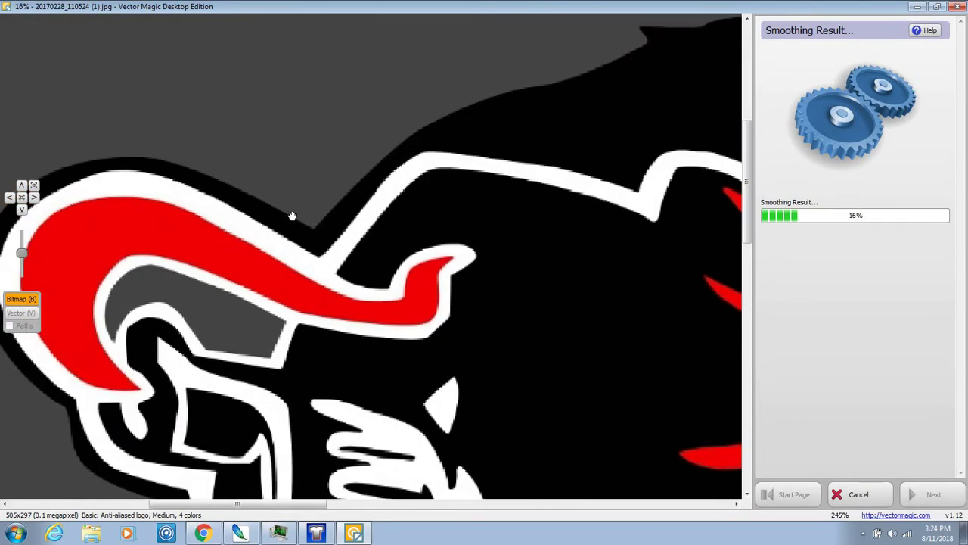
{"action": "left_click_drag", "start_coordinate": [331, 217], "coordinate": [224, 185]}
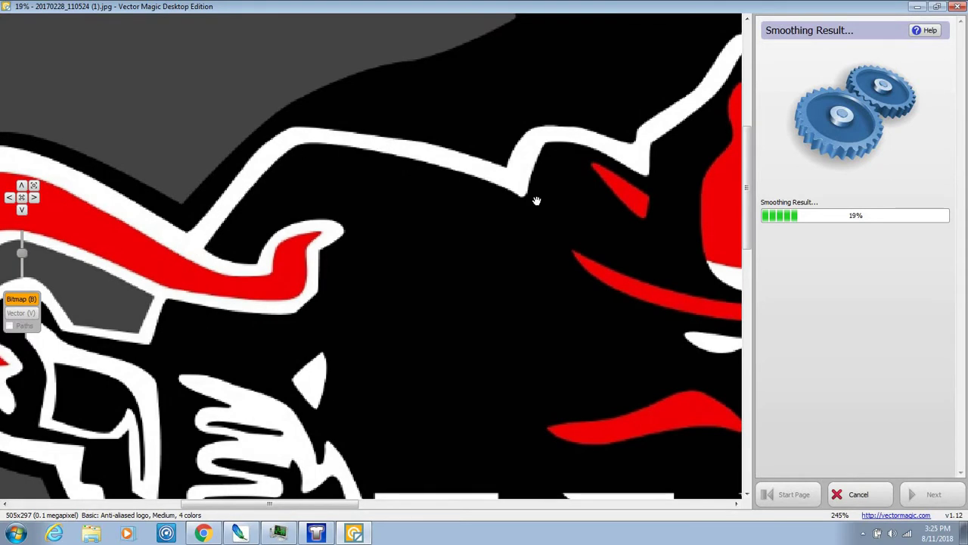
{"action": "left_click_drag", "start_coordinate": [584, 135], "coordinate": [364, 100]}
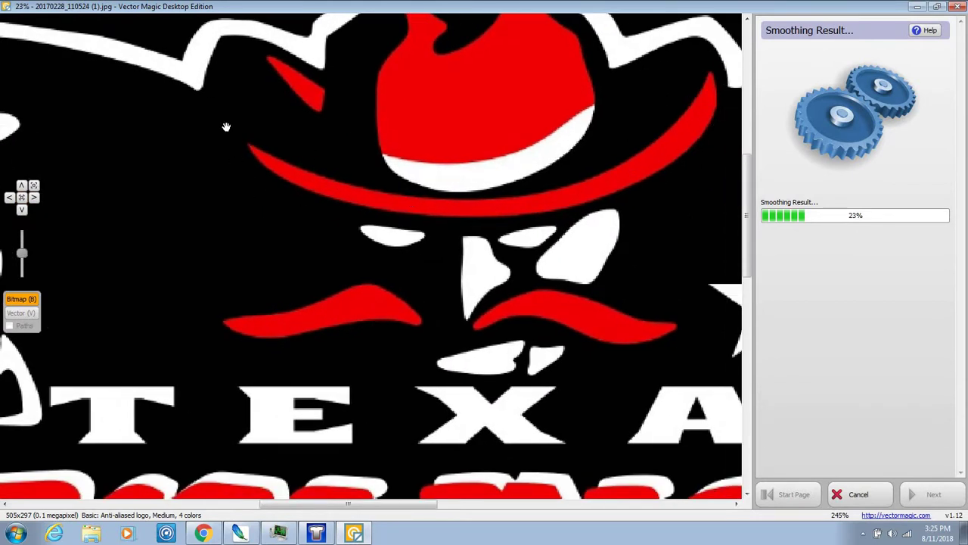
{"action": "left_click_drag", "start_coordinate": [462, 128], "coordinate": [357, 270]}
{"action": "left_click_drag", "start_coordinate": [449, 270], "coordinate": [237, 190]}
{"action": "left_click_drag", "start_coordinate": [486, 195], "coordinate": [454, 173]}
{"action": "left_click_drag", "start_coordinate": [493, 335], "coordinate": [471, 176]}
{"action": "scroll", "coordinate": [471, 176], "scroll_direction": "down", "scroll_amount": 2}
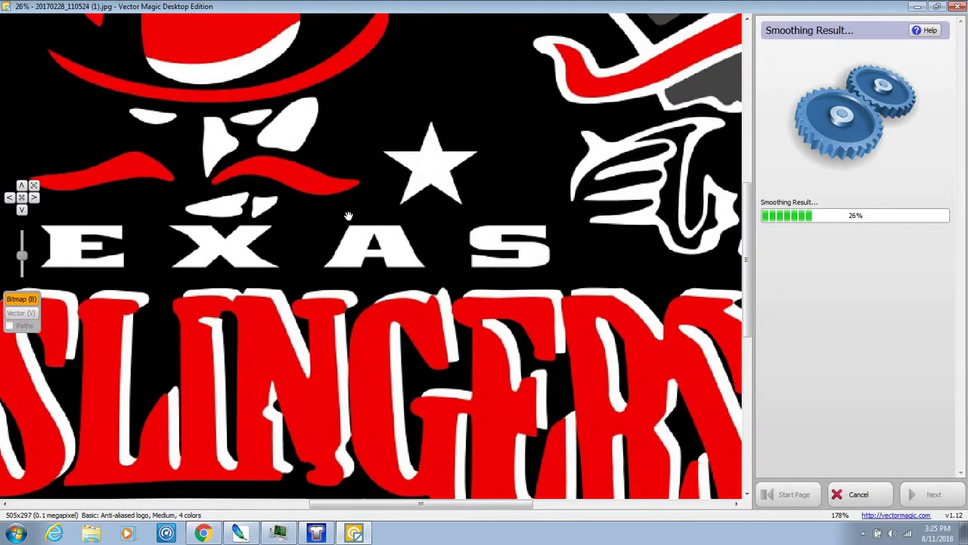
{"action": "scroll", "coordinate": [412, 144], "scroll_direction": "down", "scroll_amount": 4}
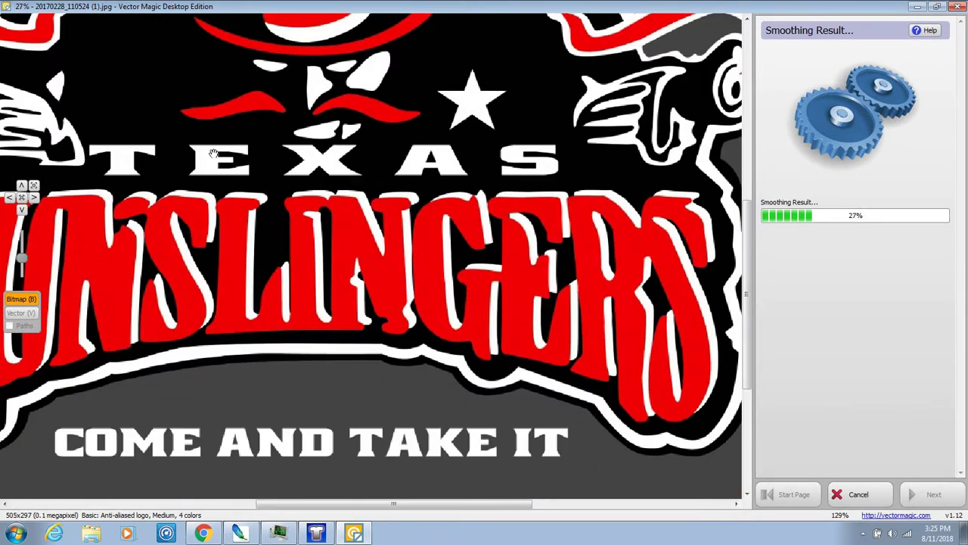
{"action": "scroll", "coordinate": [407, 146], "scroll_direction": "down", "scroll_amount": 4}
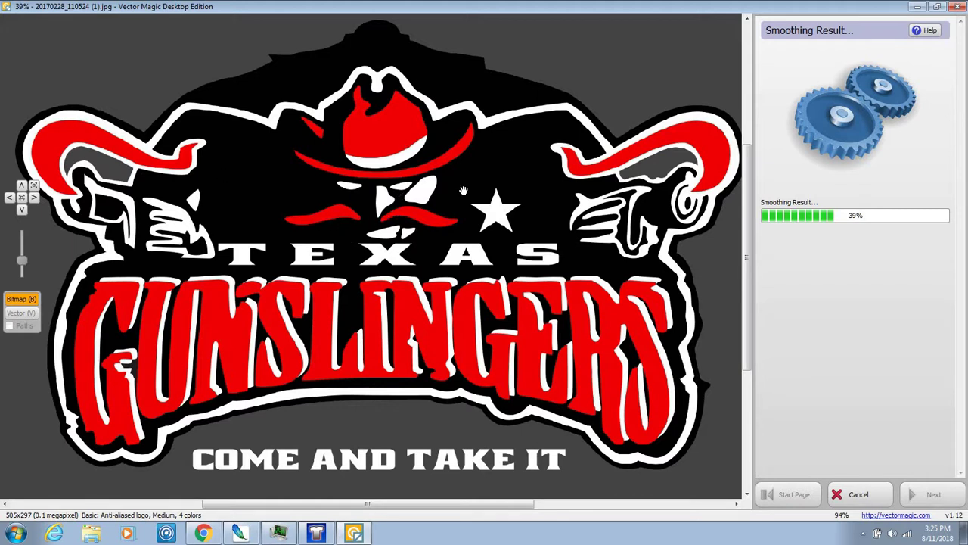
{"action": "scroll", "coordinate": [366, 214], "scroll_direction": "up", "scroll_amount": 3}
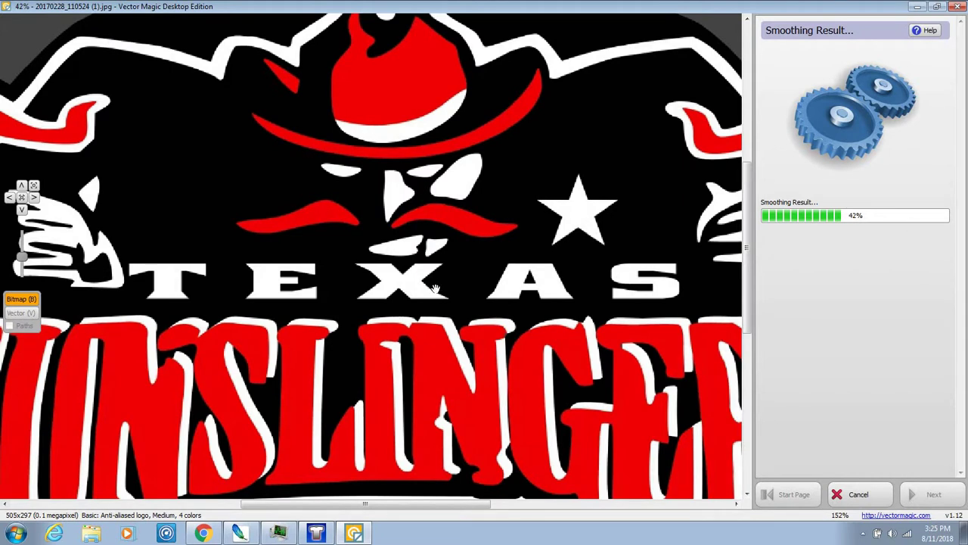
{"action": "scroll", "coordinate": [436, 289], "scroll_direction": "up", "scroll_amount": 1}
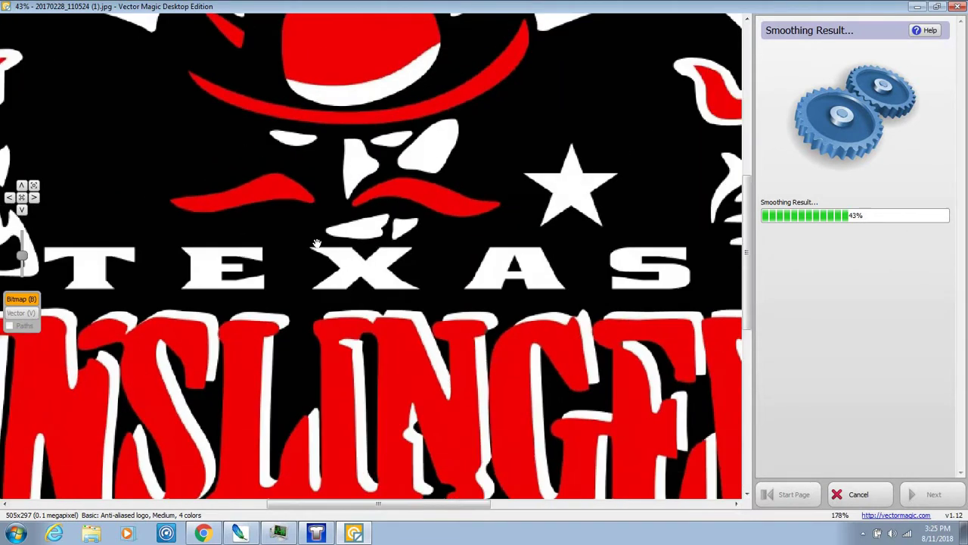
{"action": "scroll", "coordinate": [317, 244], "scroll_direction": "down", "scroll_amount": 2}
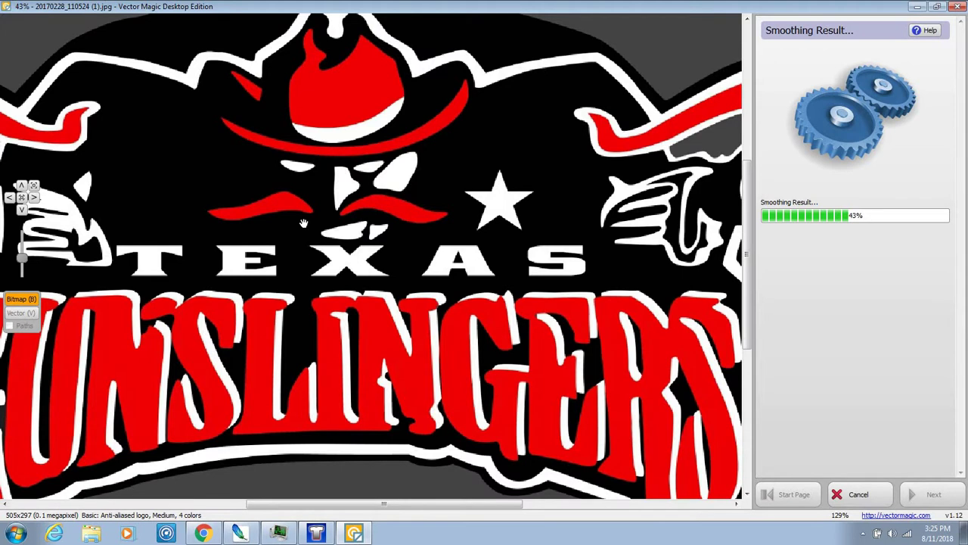
{"action": "scroll", "coordinate": [302, 223], "scroll_direction": "up", "scroll_amount": 1}
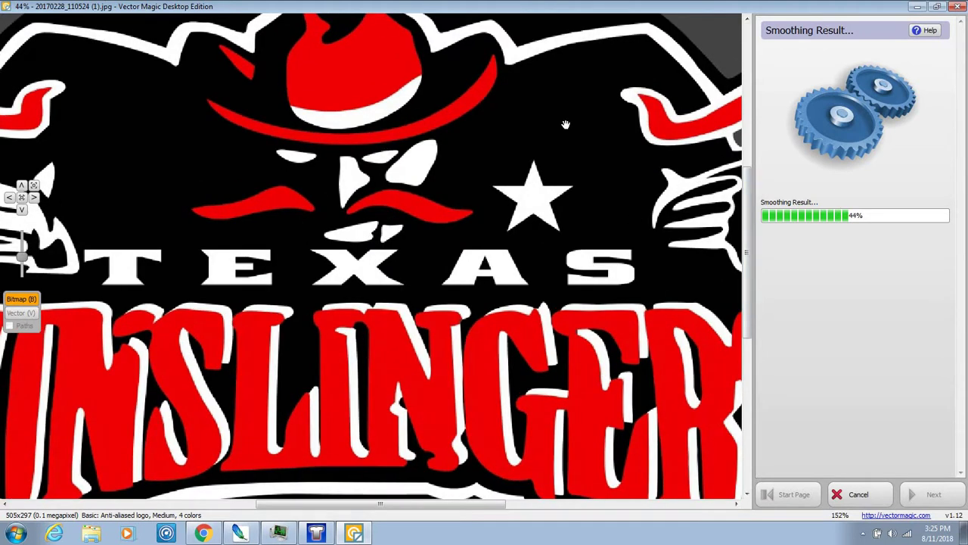
{"action": "scroll", "coordinate": [312, 241], "scroll_direction": "down", "scroll_amount": 2}
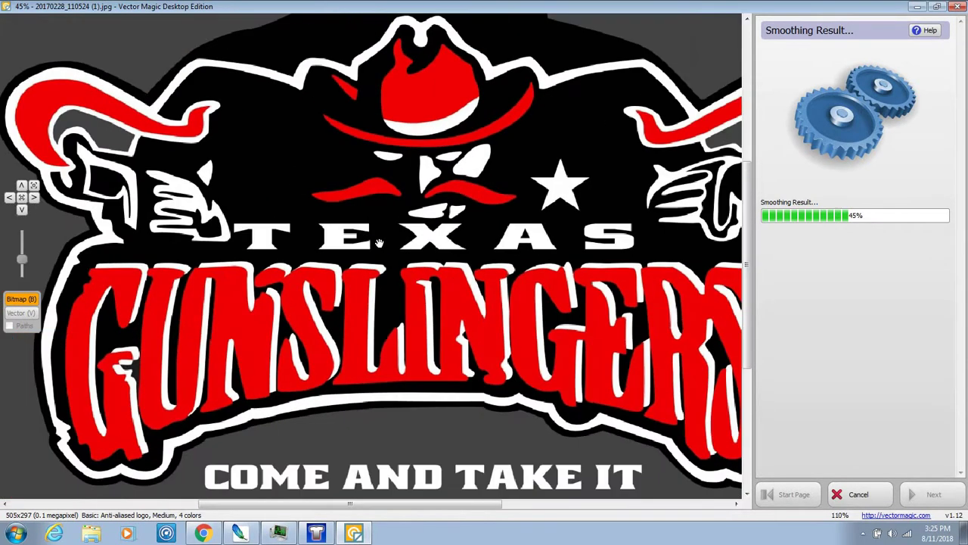
{"action": "scroll", "coordinate": [357, 194], "scroll_direction": "up", "scroll_amount": 1}
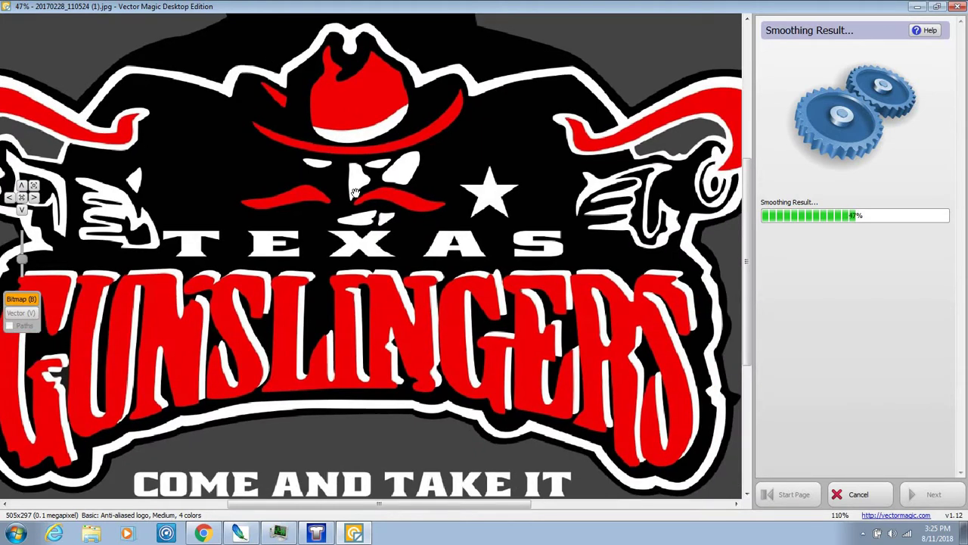
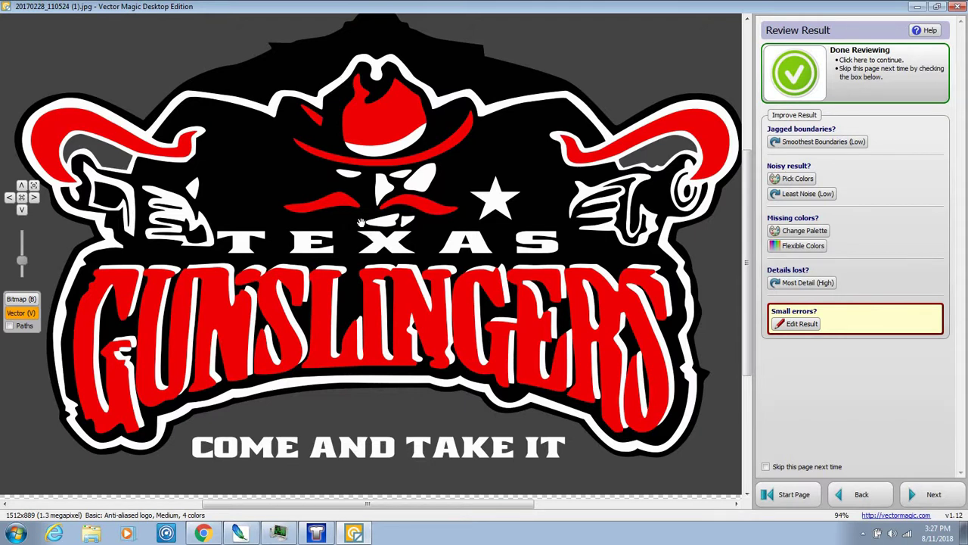
Compare the vectorized logo with the original bitmap up close around the horn, hand, face and TEXAS lettering
{"action": "scroll", "coordinate": [309, 280], "scroll_direction": "up", "scroll_amount": 3}
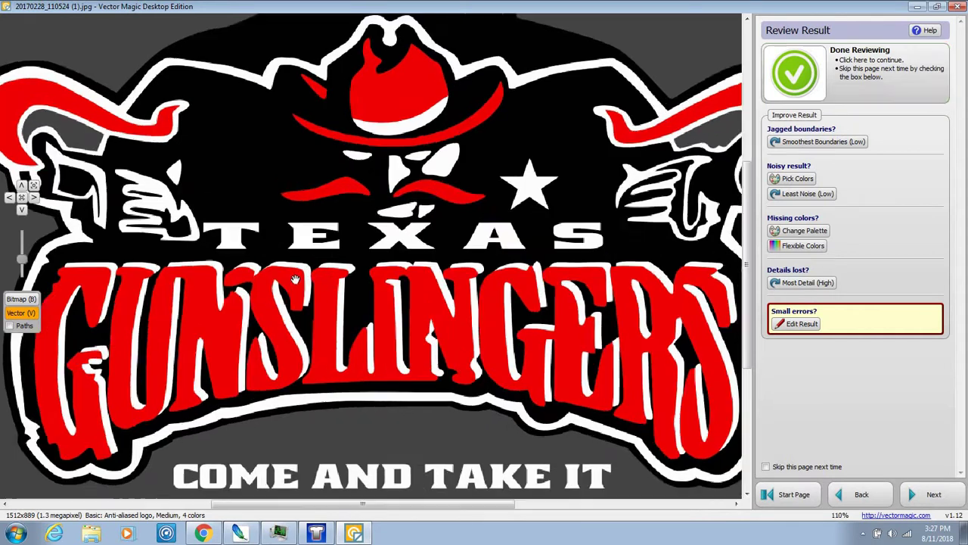
{"action": "scroll", "coordinate": [297, 300], "scroll_direction": "up", "scroll_amount": 5}
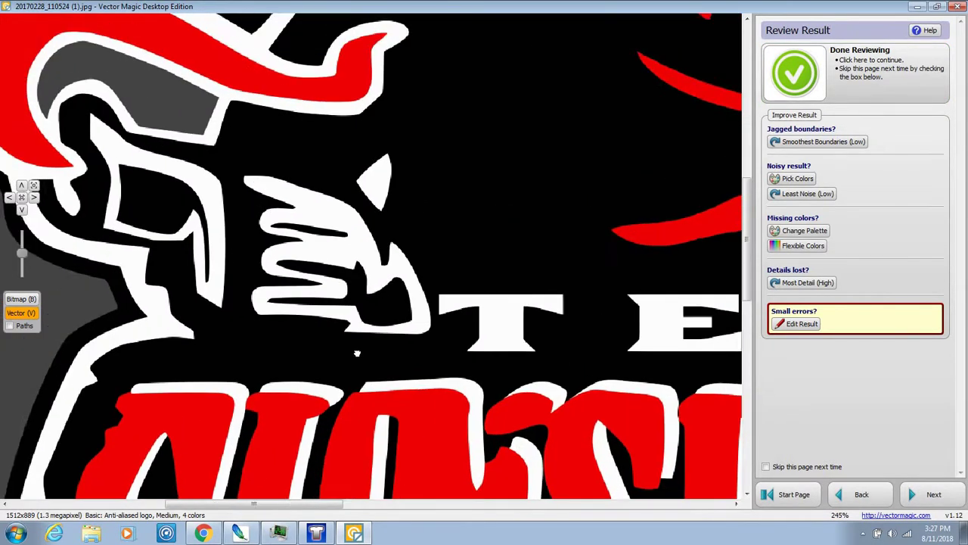
{"action": "scroll", "coordinate": [340, 318], "scroll_direction": "up", "scroll_amount": 1}
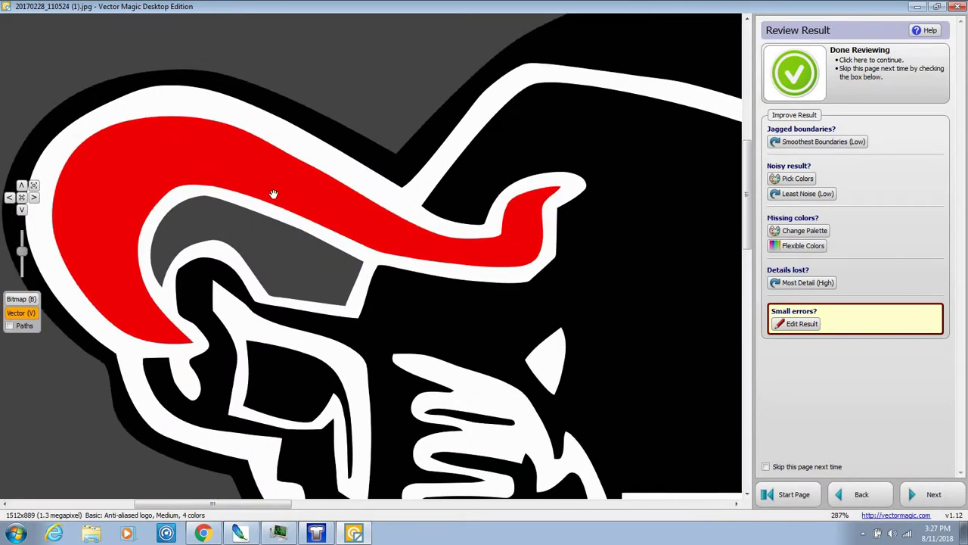
{"action": "left_click", "coordinate": [25, 301]}
{"action": "scroll", "coordinate": [244, 117], "scroll_direction": "down", "scroll_amount": 10}
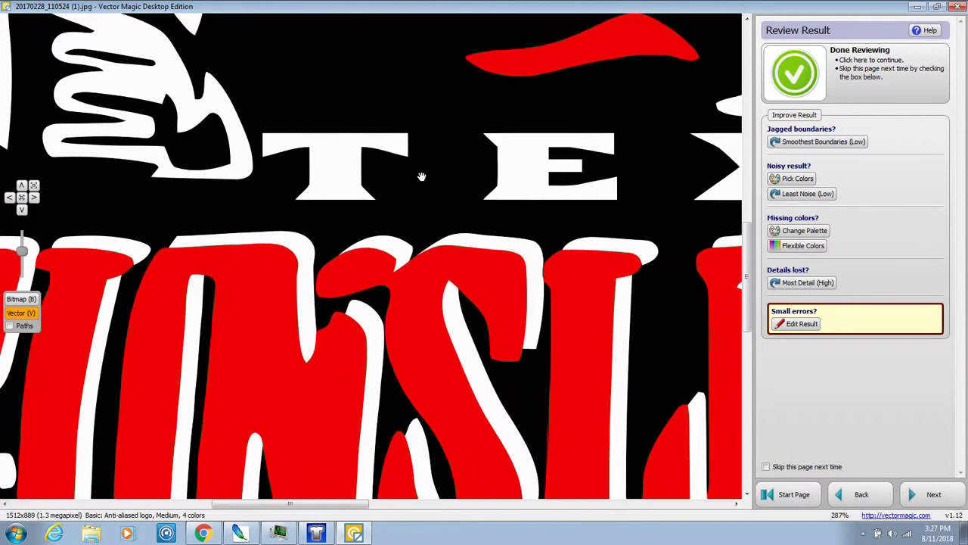
{"action": "left_click_drag", "start_coordinate": [422, 177], "coordinate": [270, 264]}
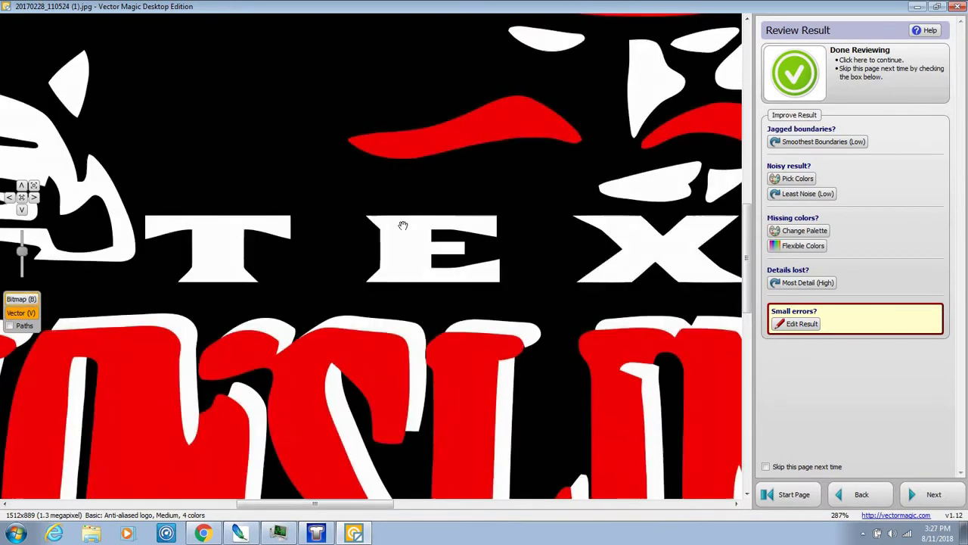
{"action": "left_click_drag", "start_coordinate": [380, 231], "coordinate": [199, 308]}
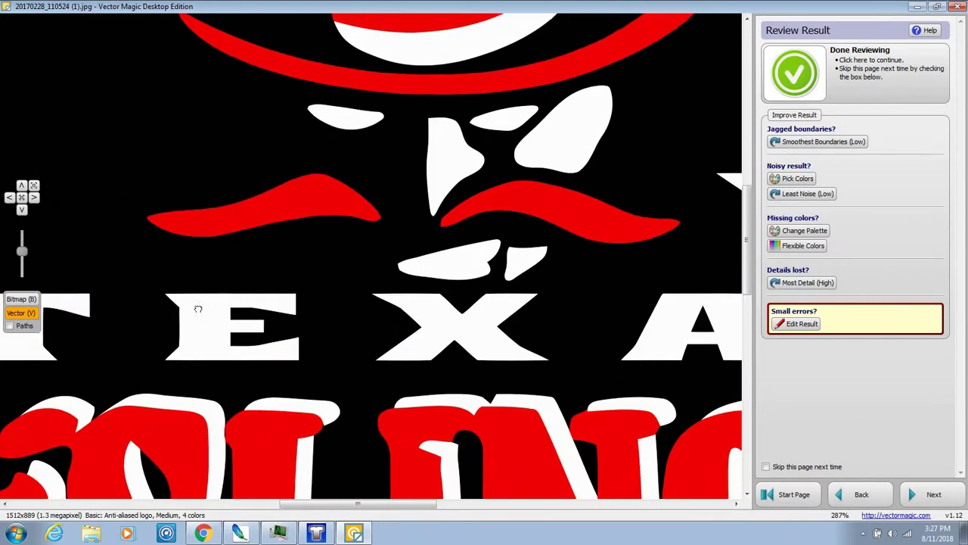
{"action": "left_click", "coordinate": [26, 302]}
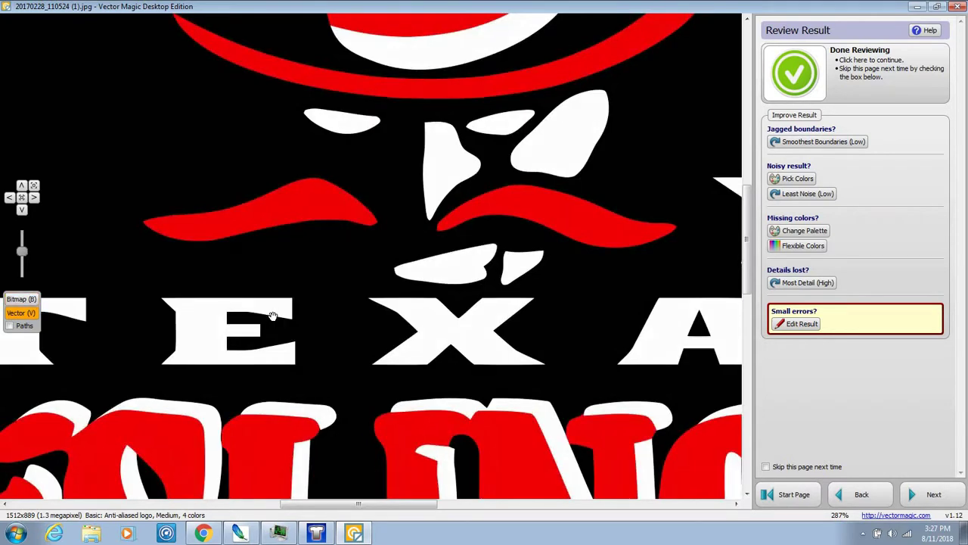
{"action": "scroll", "coordinate": [30, 307], "scroll_direction": "down", "scroll_amount": 5}
Finish reviewing and save the vector result in Portable Document Format as 20170228_11052422 (1).pdf in the gunslingers folder
{"action": "left_click", "coordinate": [827, 74]}
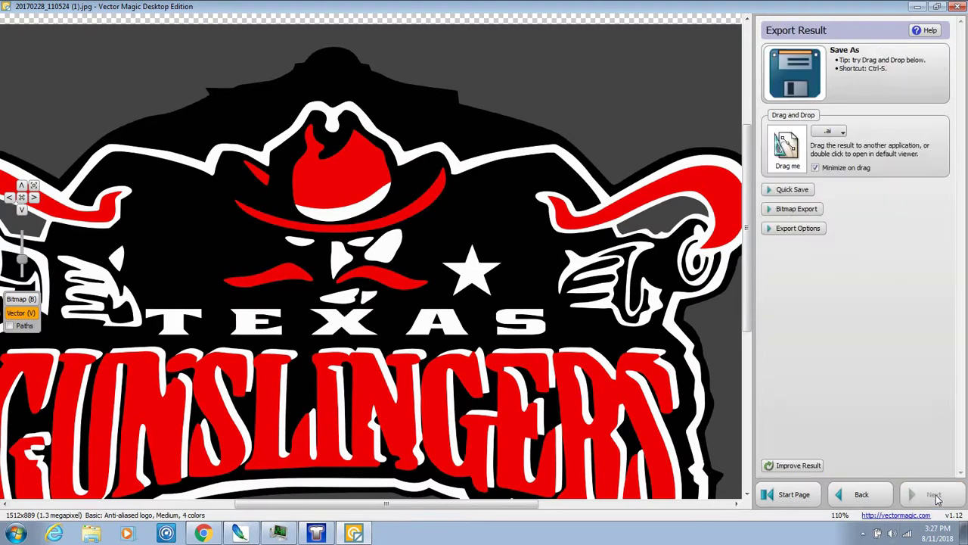
{"action": "left_click", "coordinate": [827, 75]}
{"action": "left_click", "coordinate": [350, 394]}
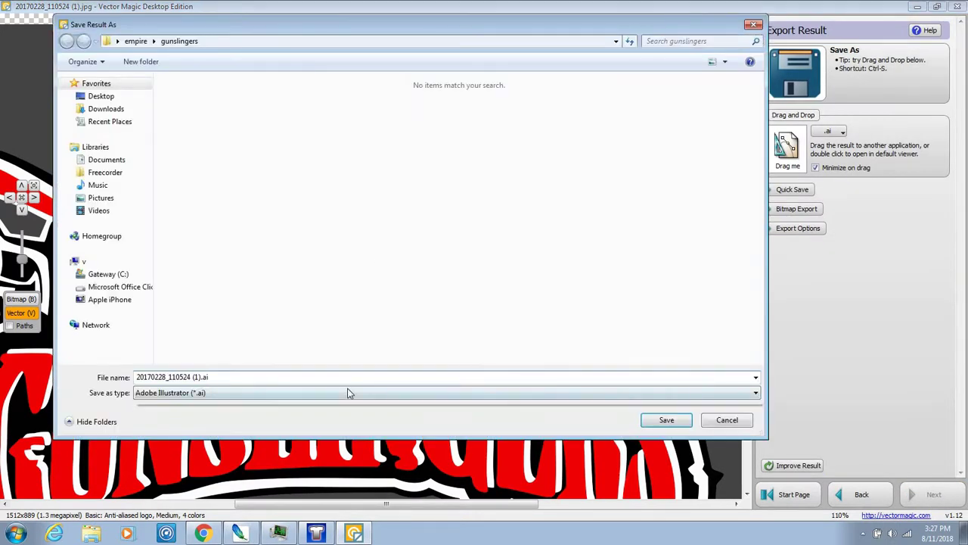
{"action": "left_click", "coordinate": [338, 436]}
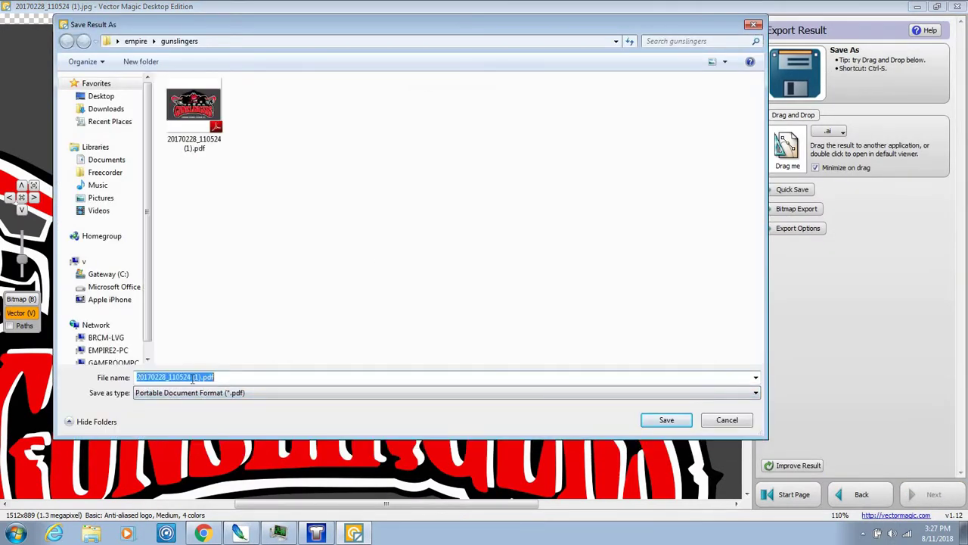
{"action": "double_click", "coordinate": [192, 377]}
{"action": "left_click", "coordinate": [192, 377]}
{"action": "type", "text": "22"}
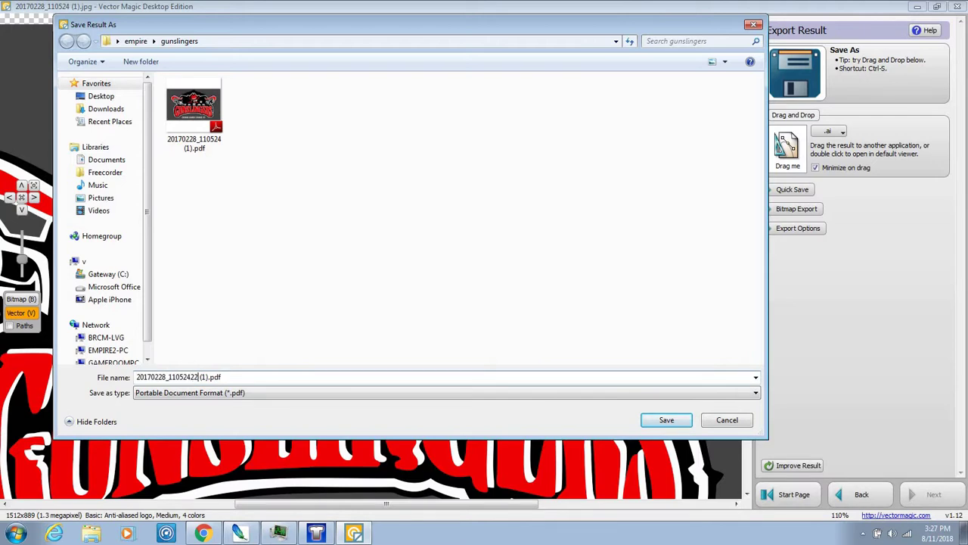
{"action": "left_click", "coordinate": [667, 421]}
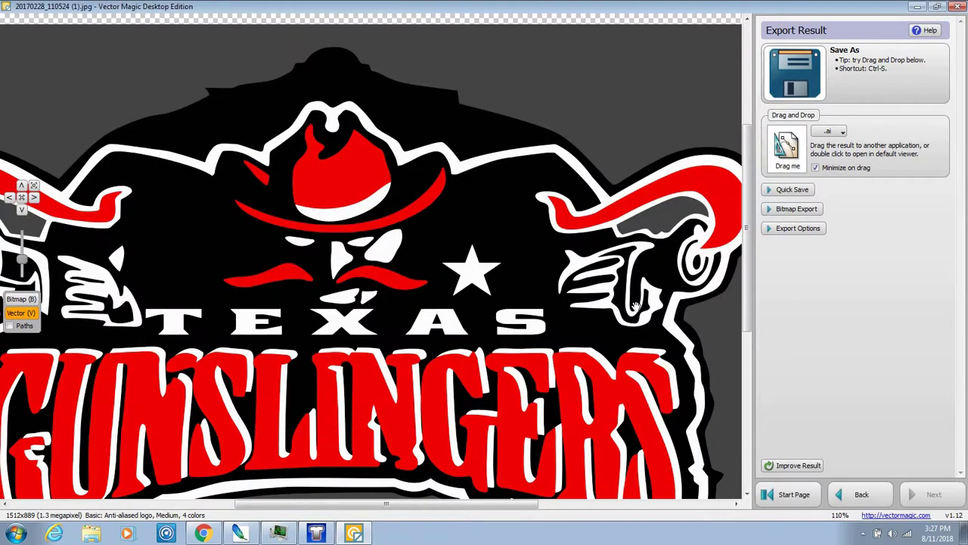
{"action": "scroll", "coordinate": [532, 213], "scroll_direction": "down", "scroll_amount": 2}
{"action": "scroll", "coordinate": [532, 212], "scroll_direction": "up", "scroll_amount": 3}
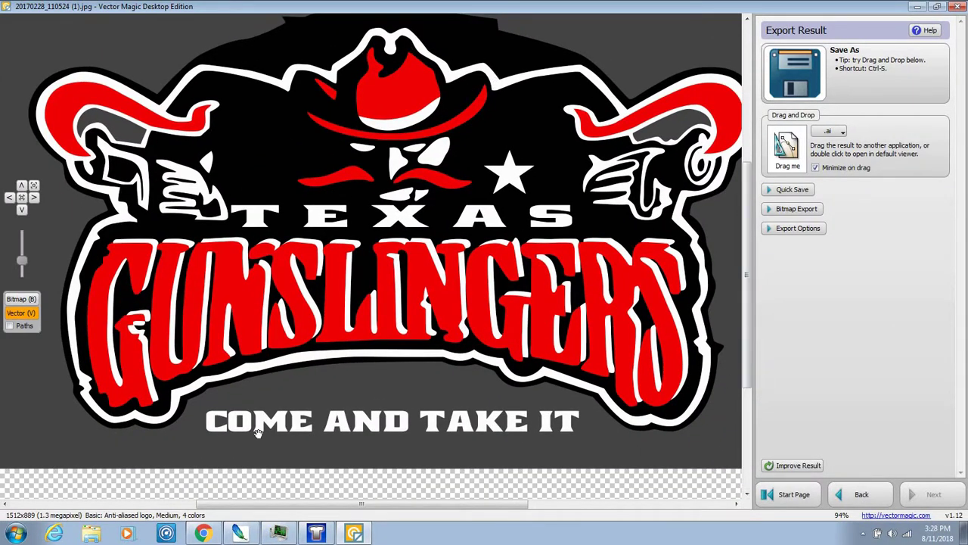
{"action": "scroll", "coordinate": [149, 183], "scroll_direction": "down", "scroll_amount": 2}
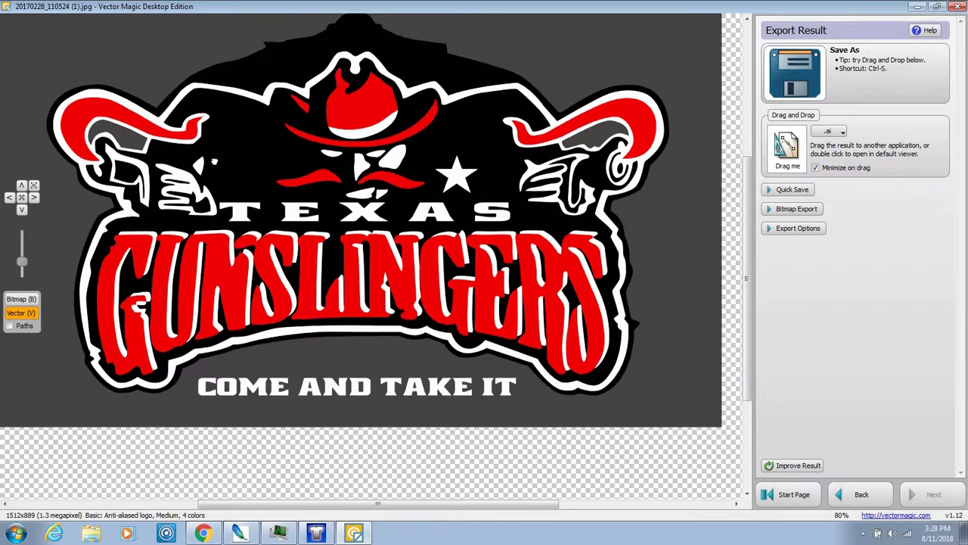